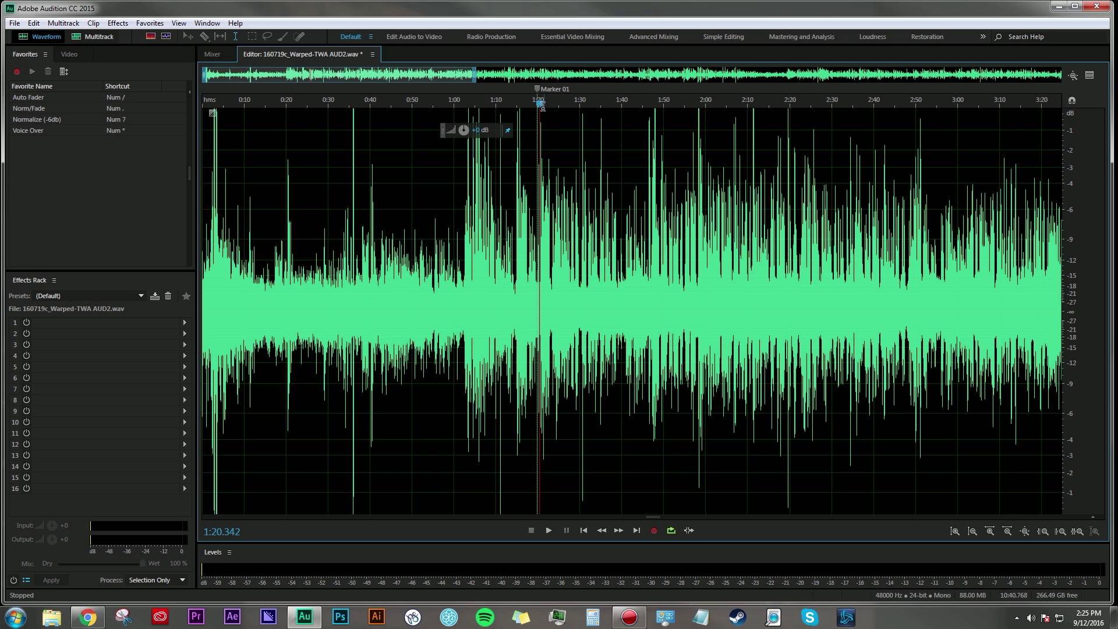
Step: Play the interview and select the passage from about 1:23 to 1:29, then stop playback
scroll(538, 105, up, 3)
drag(1060, 279, 616, 280)
key(space)
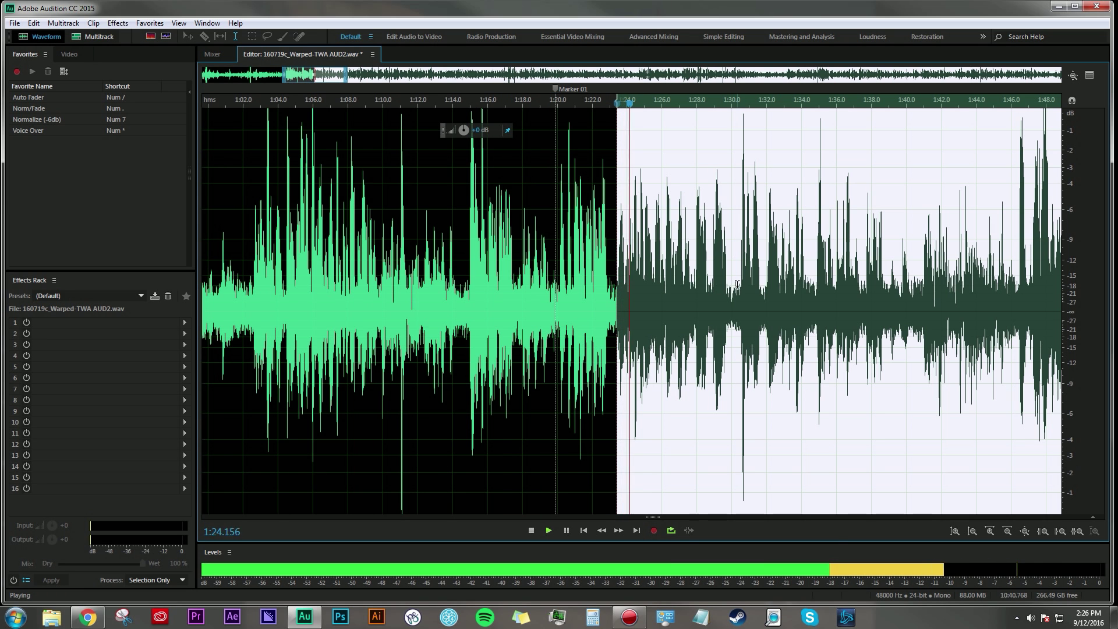
click(731, 294)
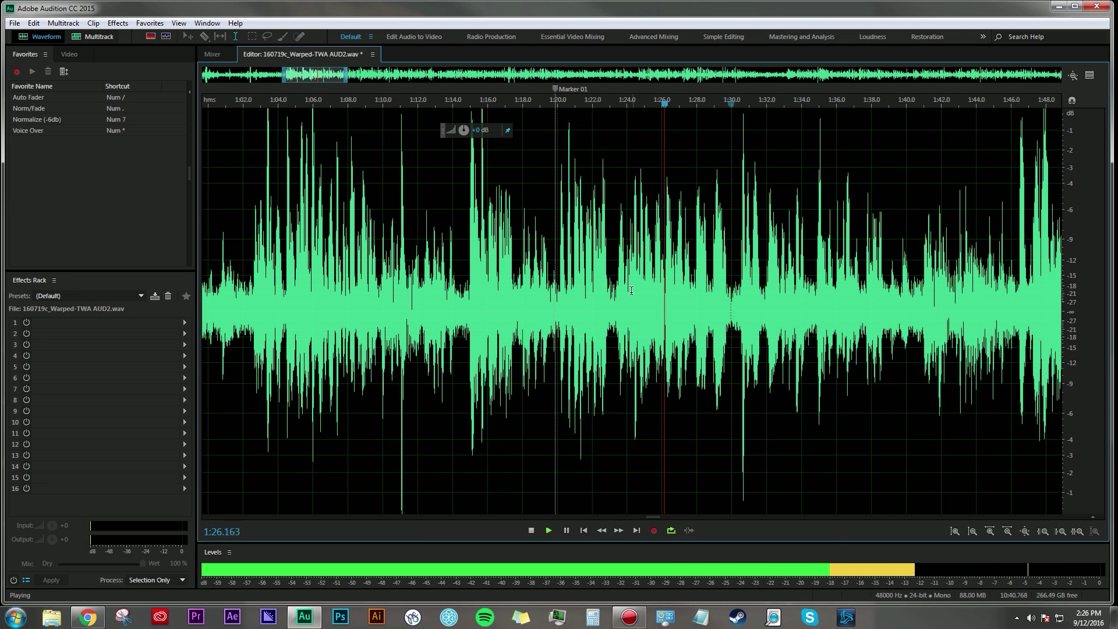
drag(613, 297, 733, 298)
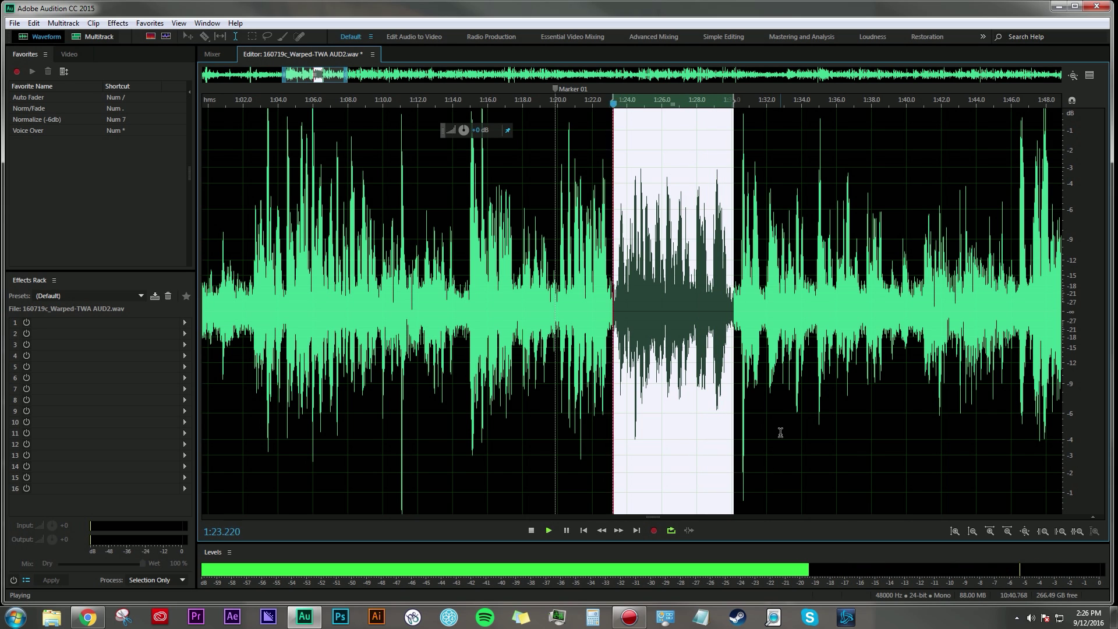
drag(729, 407, 614, 408)
key(space)
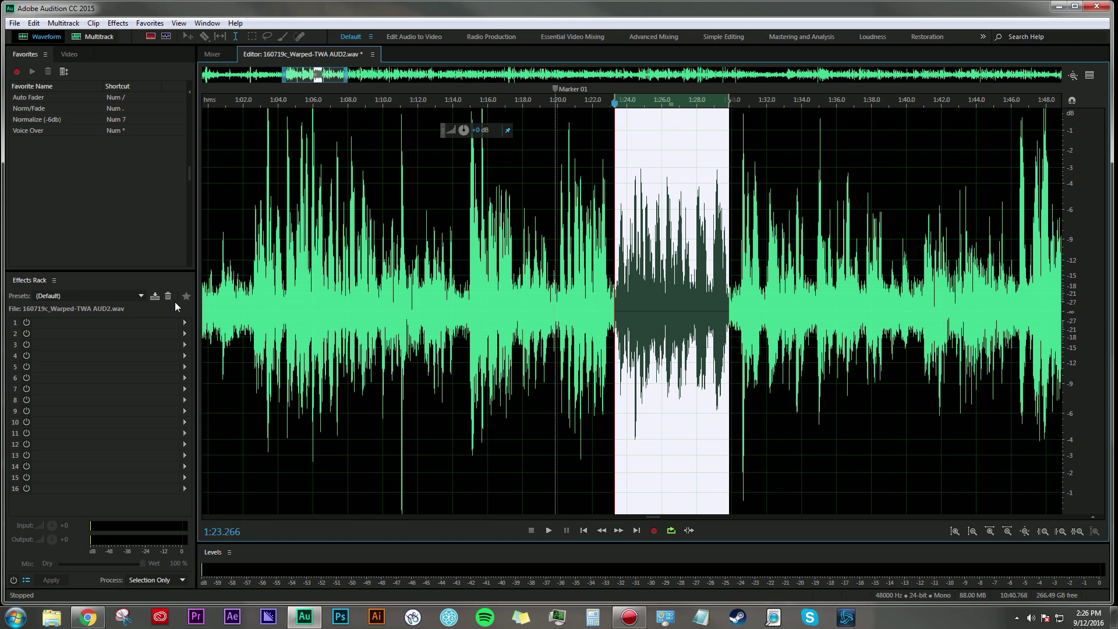
Step: Put a Parametric Equalizer in Effects Rack slot 1 and load its (Default) preset
click(150, 322)
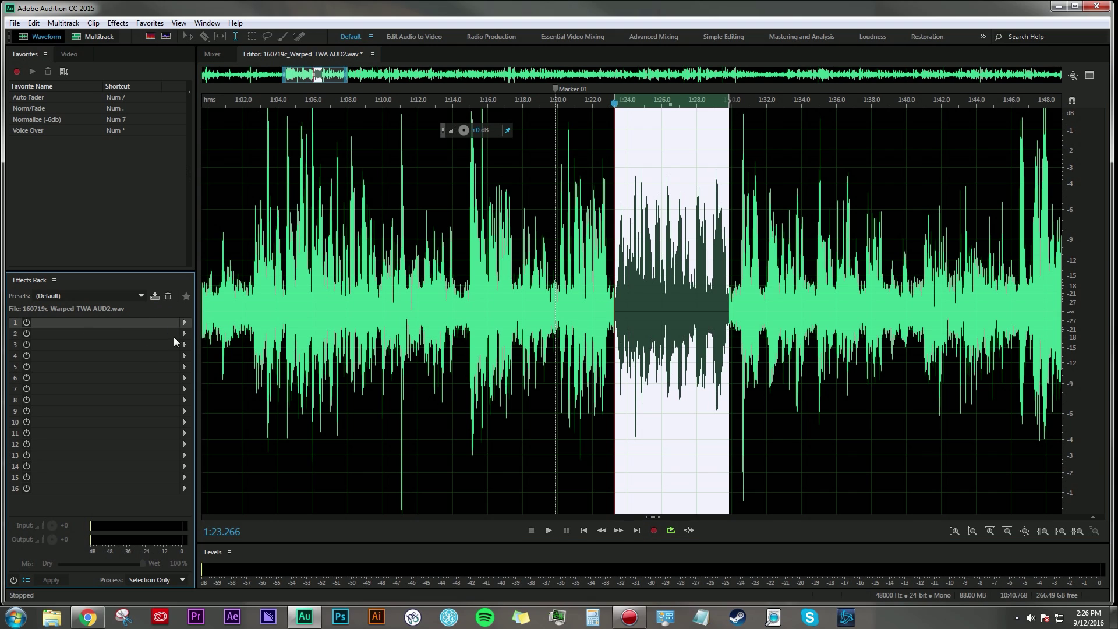
click(185, 322)
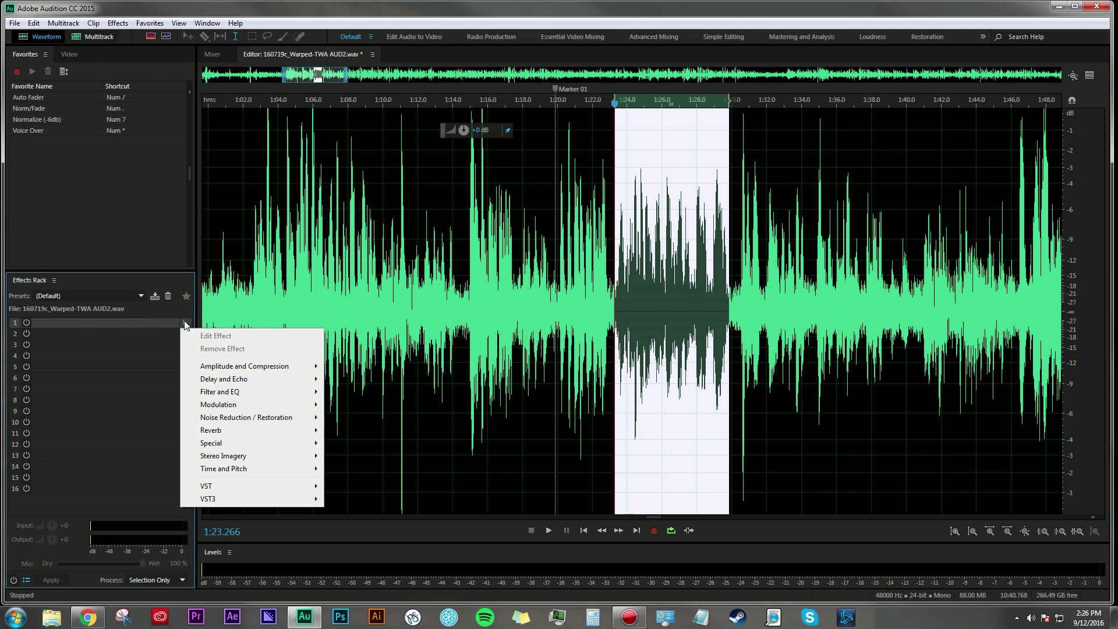
mouse_move(260, 392)
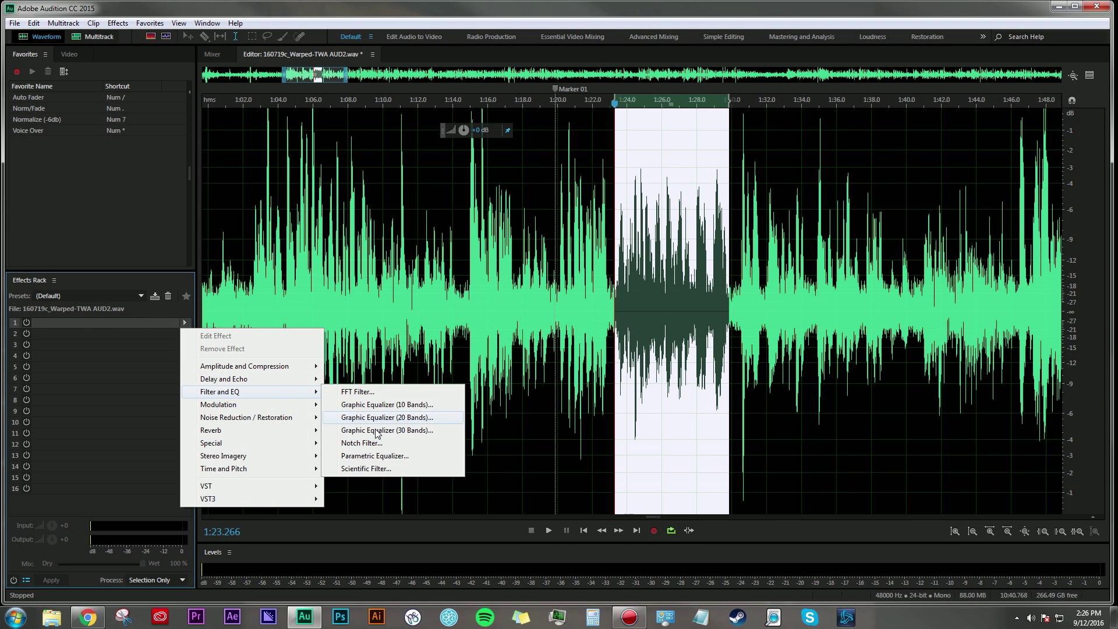
click(377, 456)
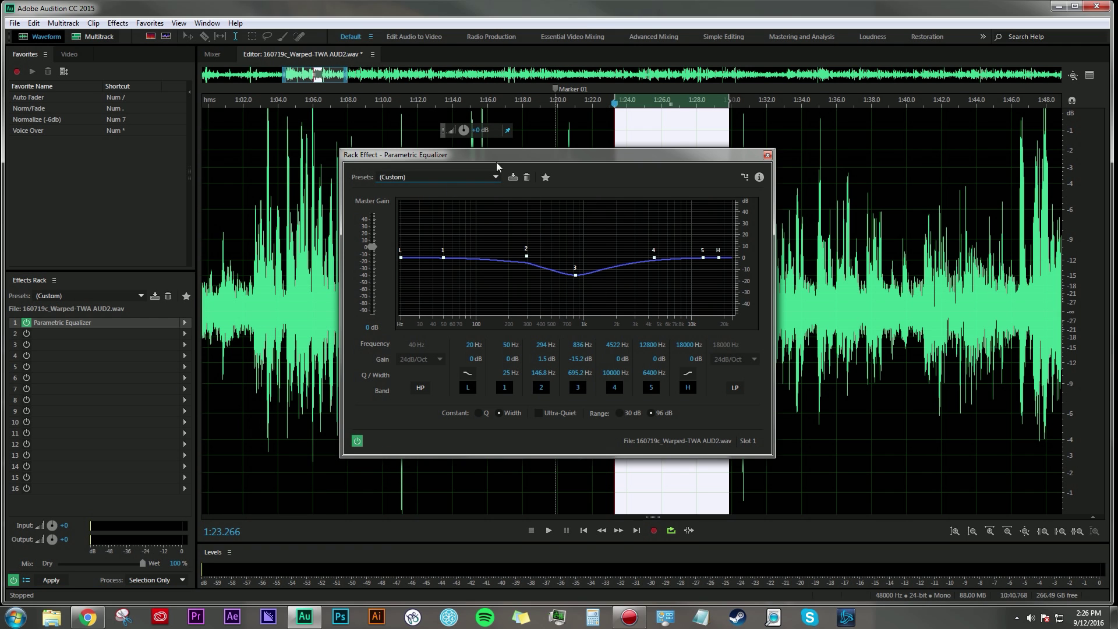
click(490, 182)
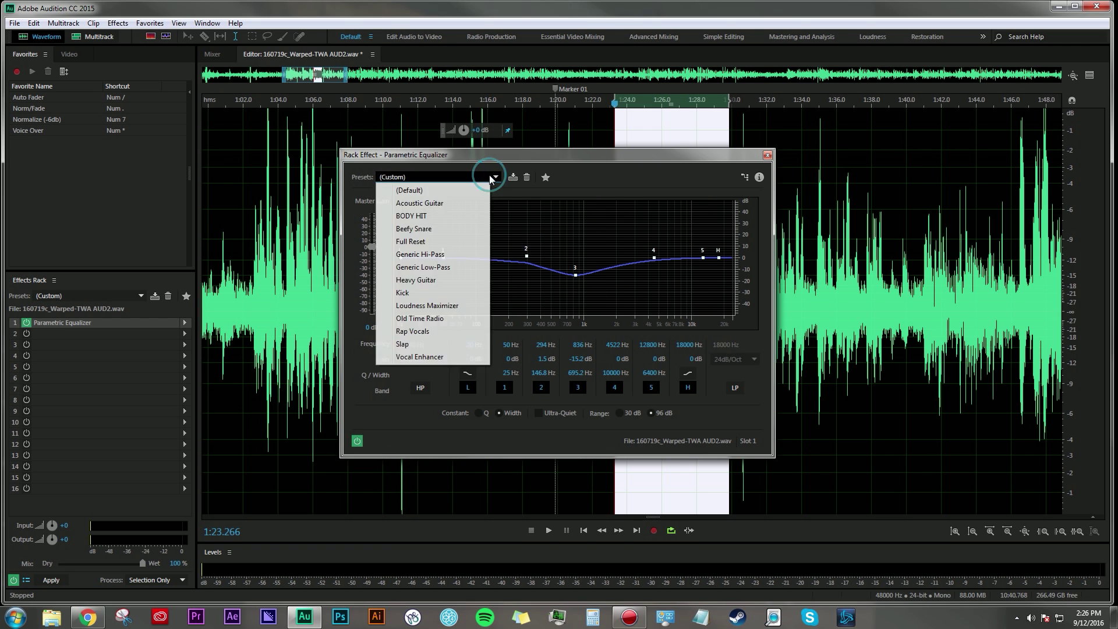
click(446, 191)
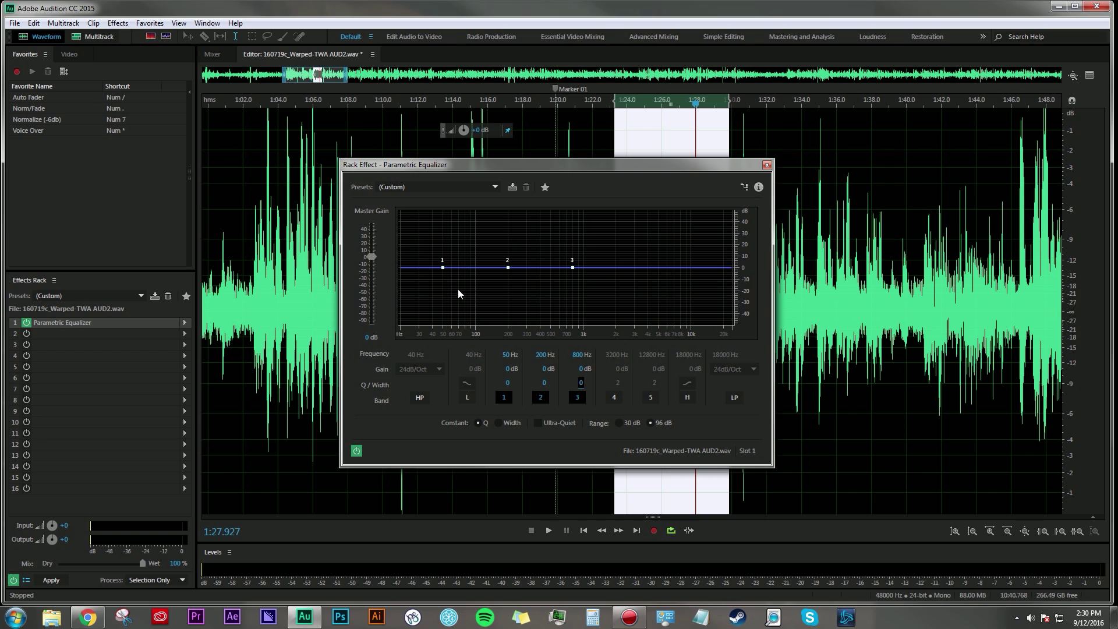
Step: Boost band 1 near 84 Hz, narrow its Q, then pull it into a cut near 79 Hz
mouse_move(442, 268)
mouse_down()
mouse_move(469, 263)
mouse_move(462, 283)
mouse_move(461, 261)
mouse_up()
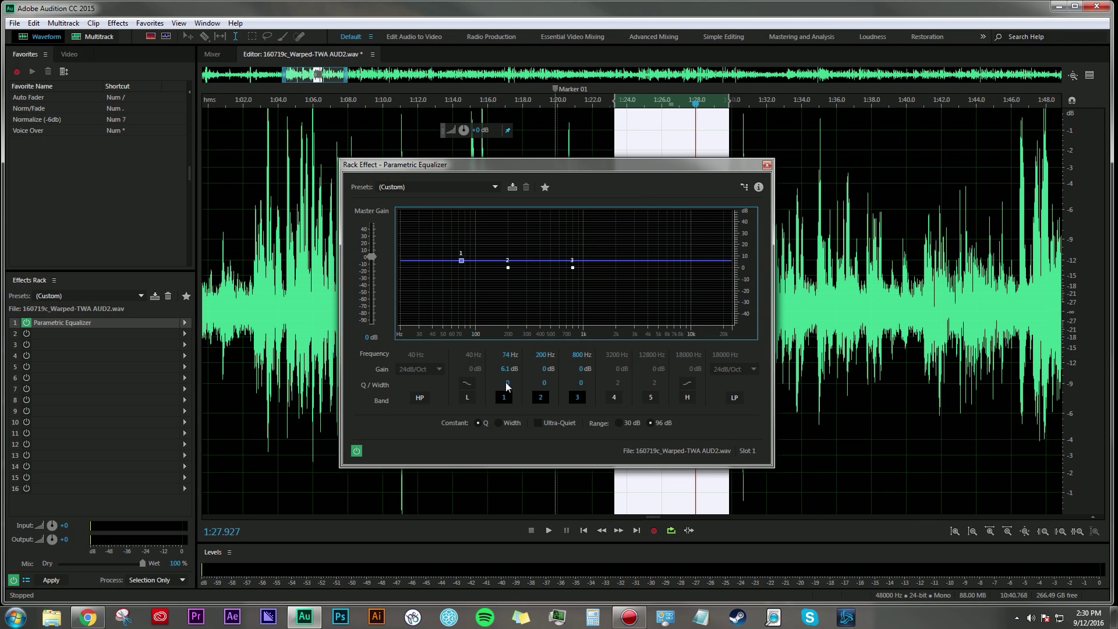
drag(508, 383, 543, 379)
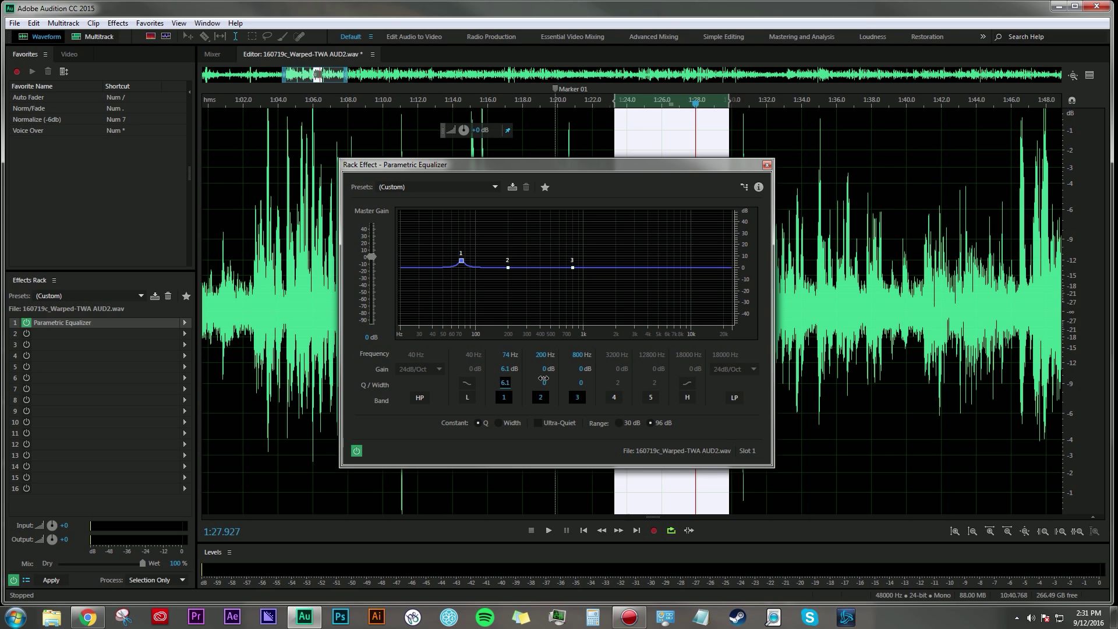
mouse_move(462, 260)
mouse_down()
mouse_move(464, 287)
mouse_move(461, 263)
mouse_up()
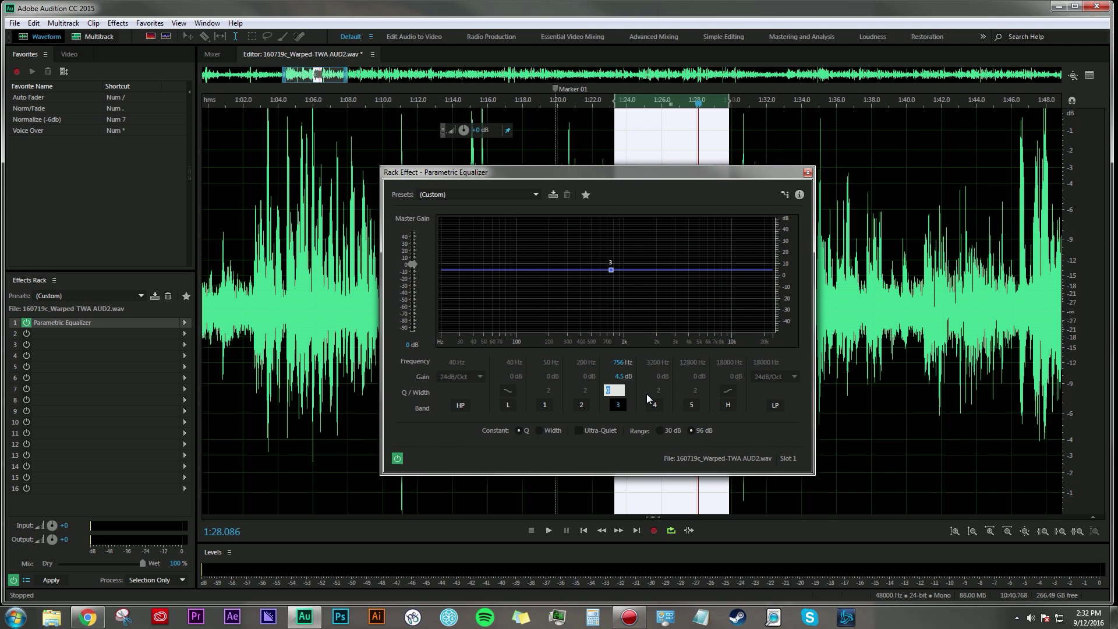
Step: Set band 3's Q to 12 and sweep its narrow peak from about 737 Hz higher, dipping and boosting it
text(2)
click(631, 392)
mouse_move(611, 270)
mouse_down()
mouse_move(613, 256)
mouse_move(615, 269)
mouse_up()
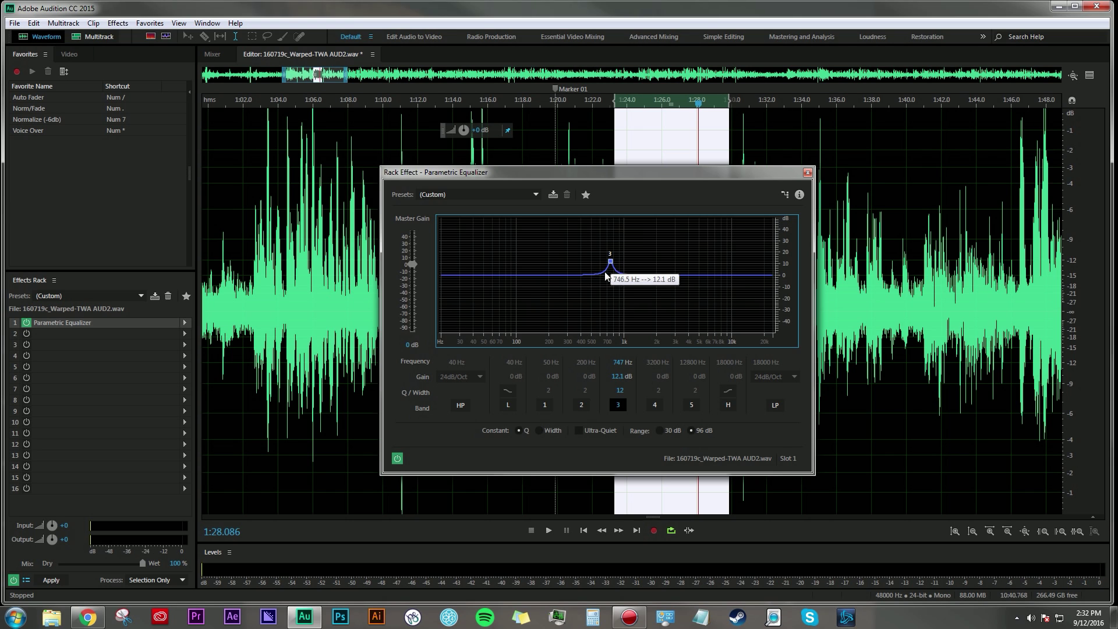
mouse_move(616, 271)
mouse_down()
mouse_move(676, 273)
mouse_move(584, 272)
mouse_move(628, 273)
mouse_up()
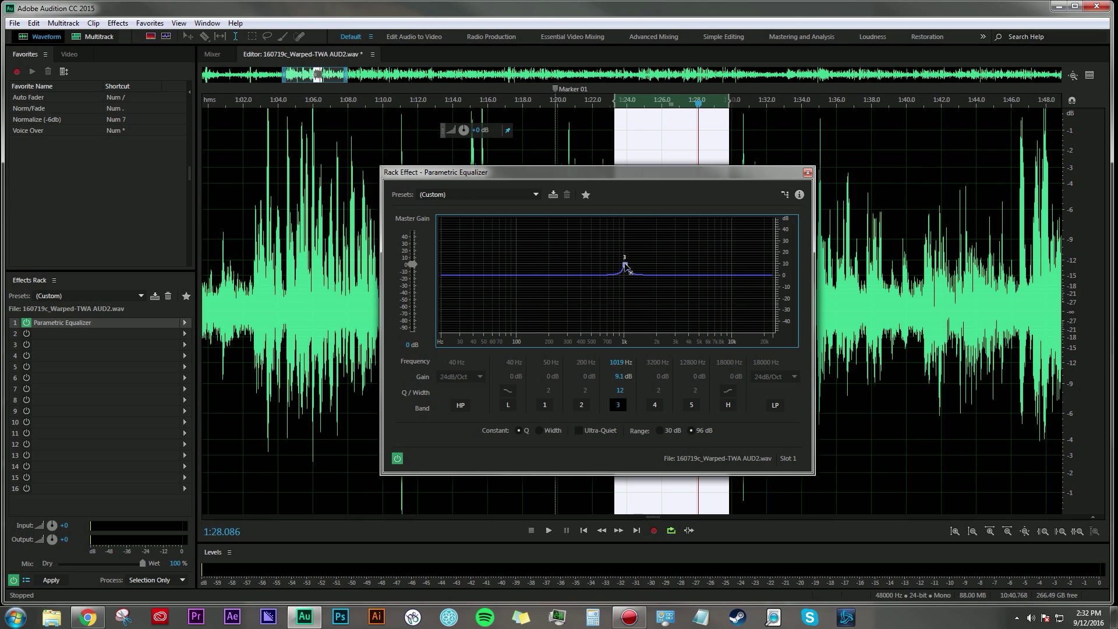
drag(628, 273, 629, 298)
mouse_move(627, 295)
drag(627, 295, 624, 275)
key(space)
Step: Sweep a strong band 3 boost toward 765 Hz, then drop it into a notch
drag(621, 269, 600, 261)
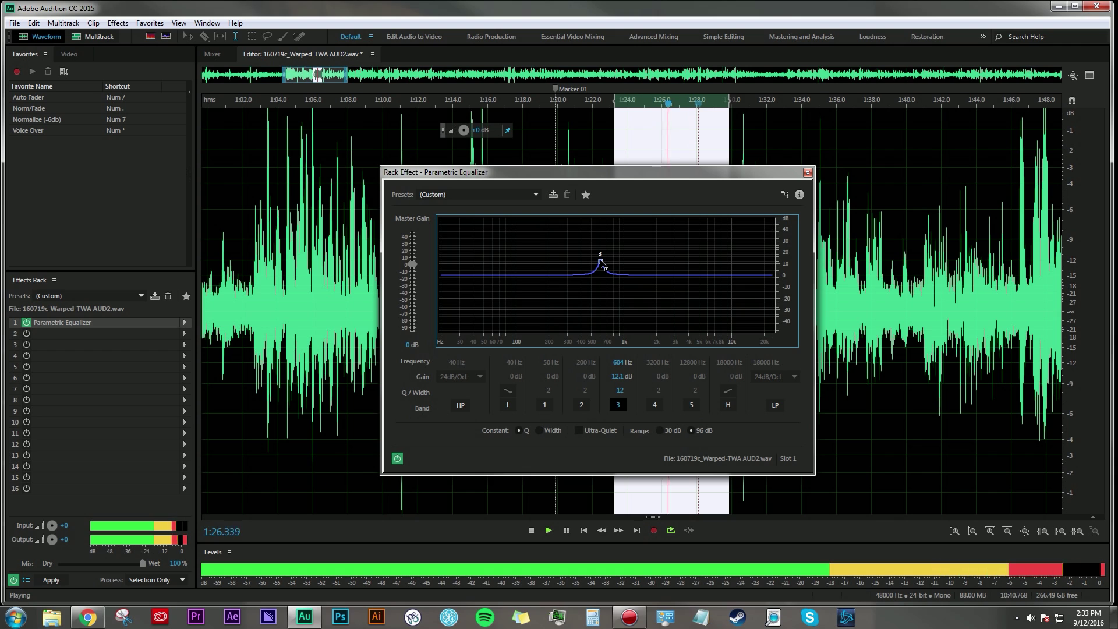
drag(601, 261, 604, 259)
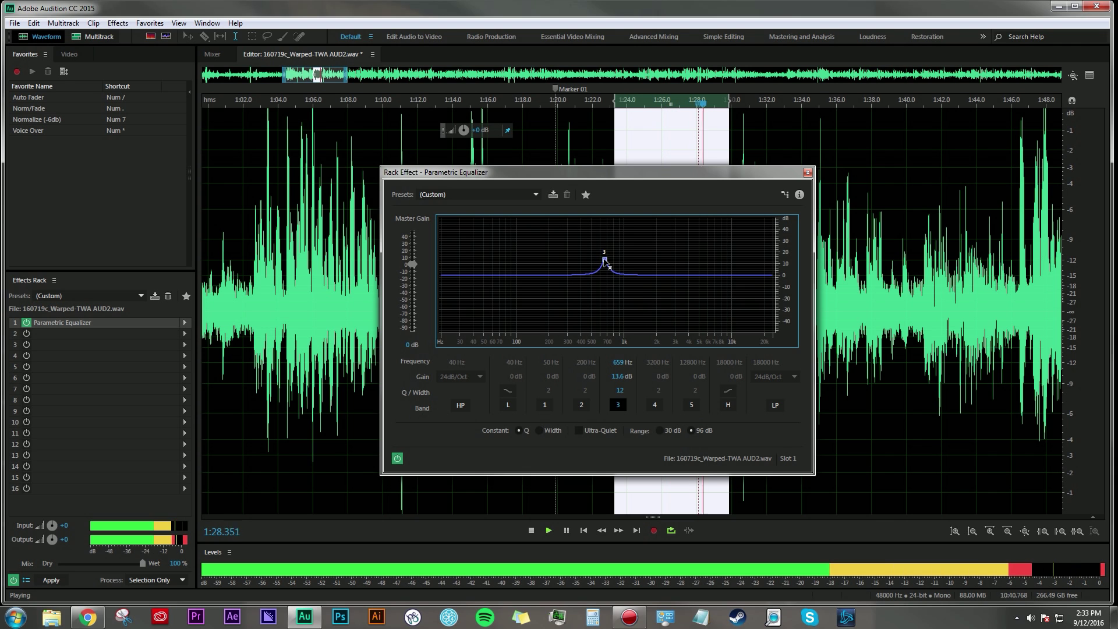
drag(604, 259, 610, 295)
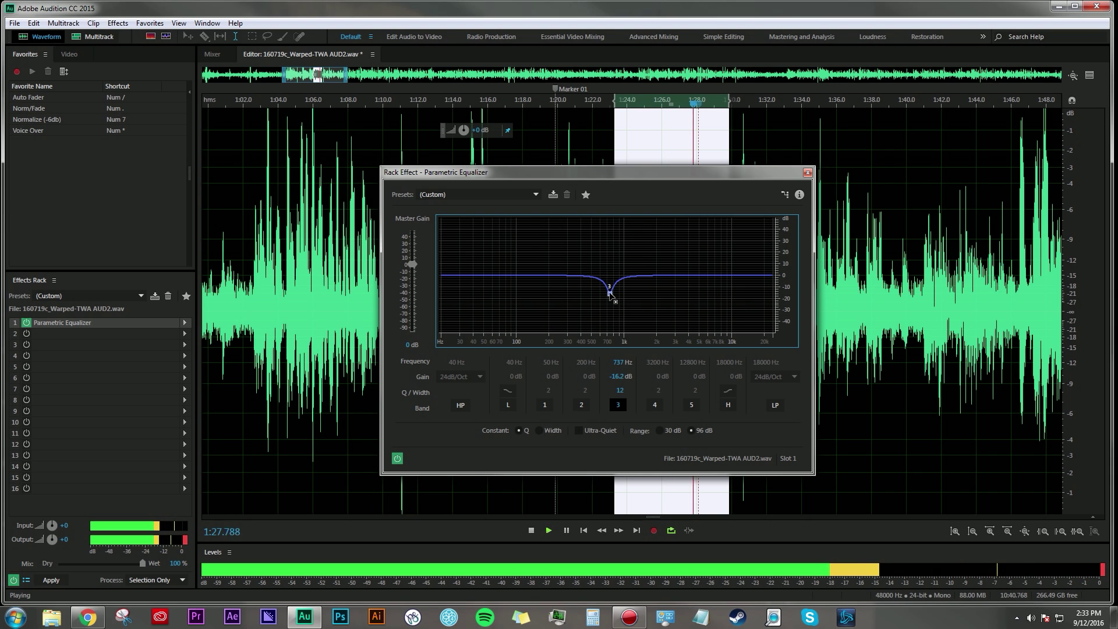
click(429, 459)
key(space)
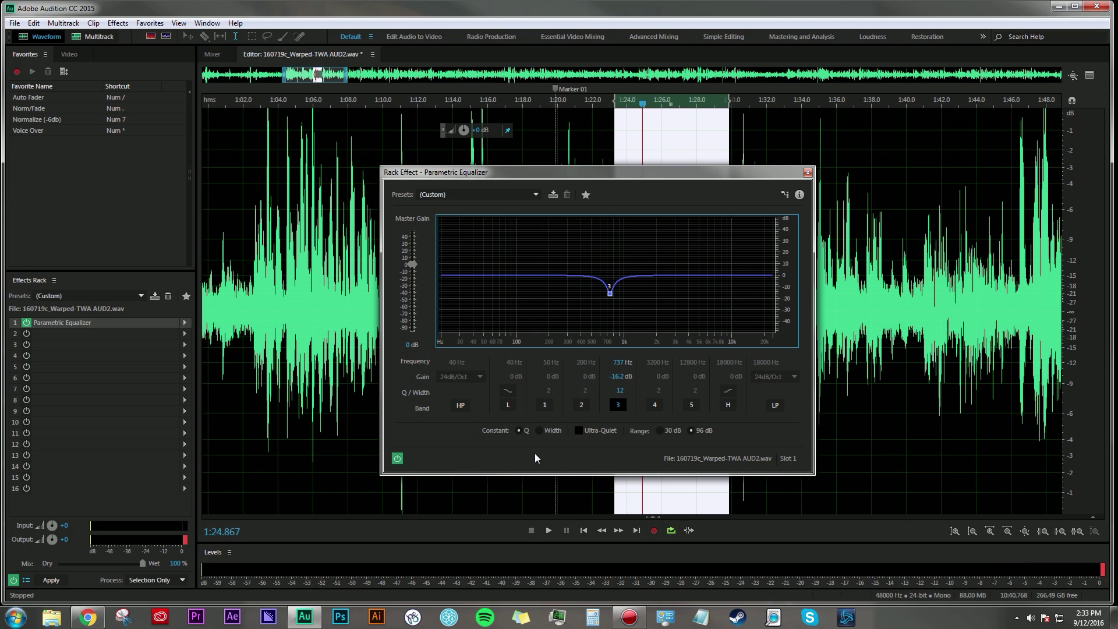
Step: Move the equalizer window up-left and sweep band 2 toward the low tone near 92 Hz
drag(545, 172, 499, 156)
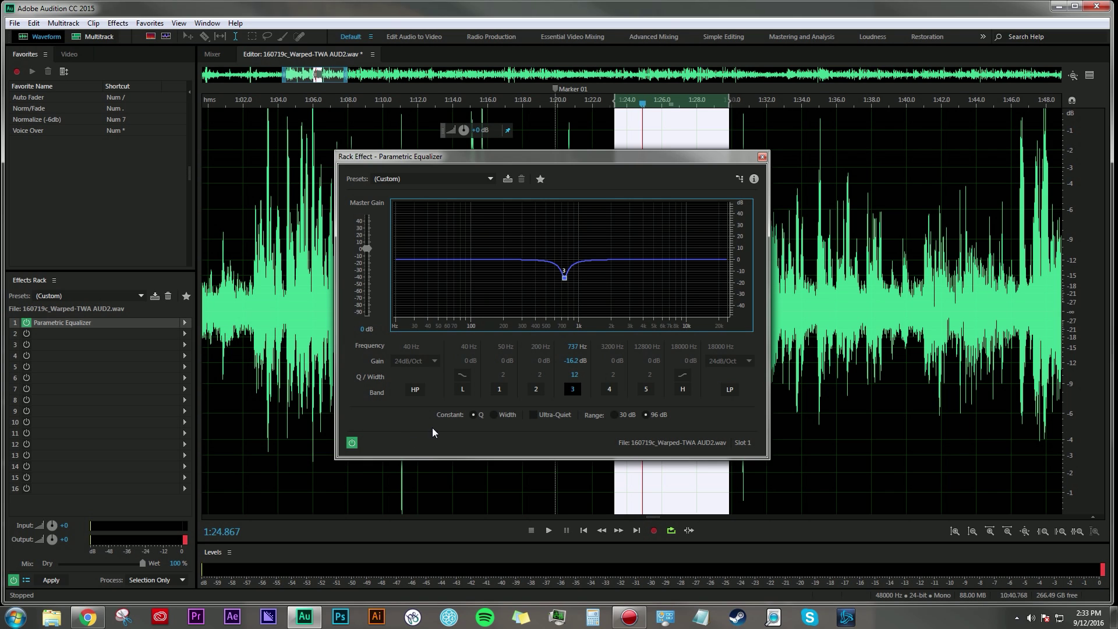
key(space)
drag(504, 259, 470, 282)
Step: Bypass and re-enable the equalizer to compare, then fine-tune the low notch to 100 Hz, -21.2 dB
click(352, 442)
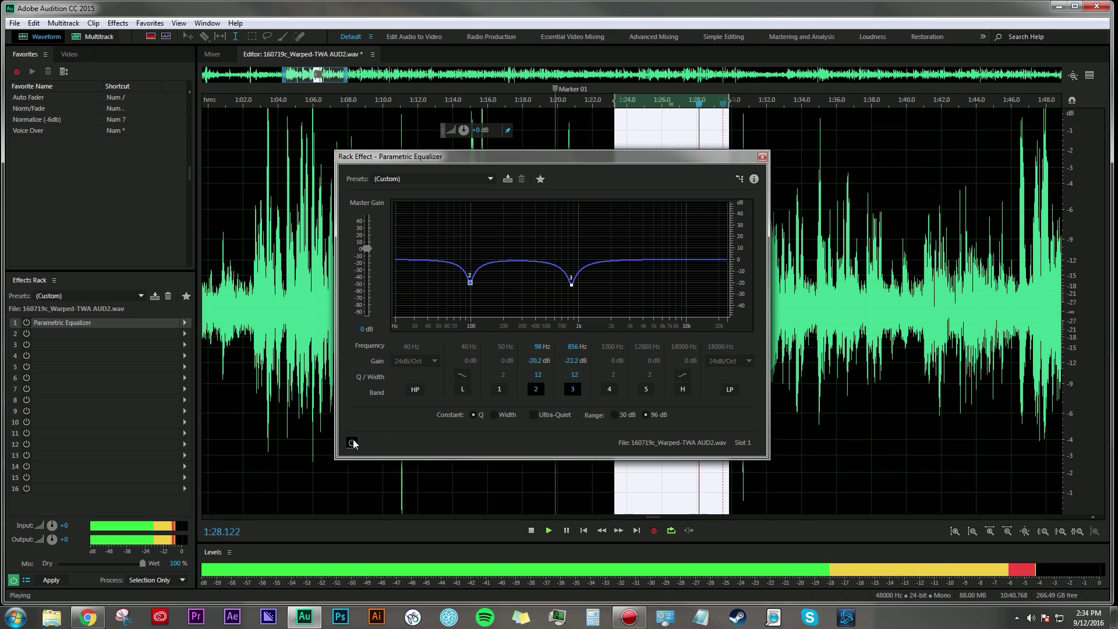
click(352, 442)
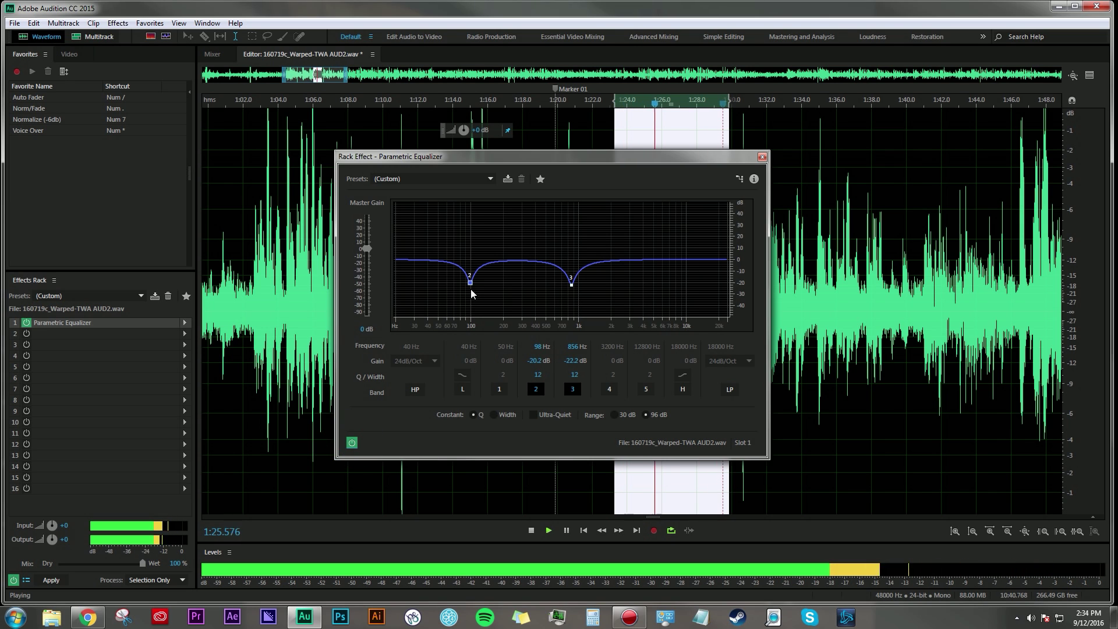
mouse_move(470, 284)
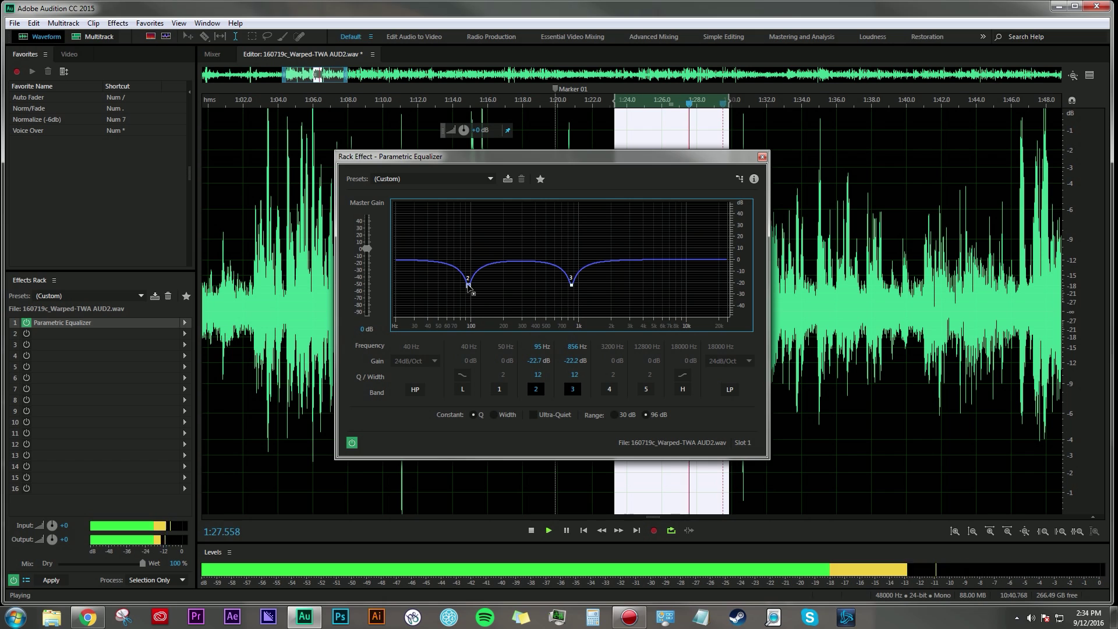
drag(471, 284, 471, 286)
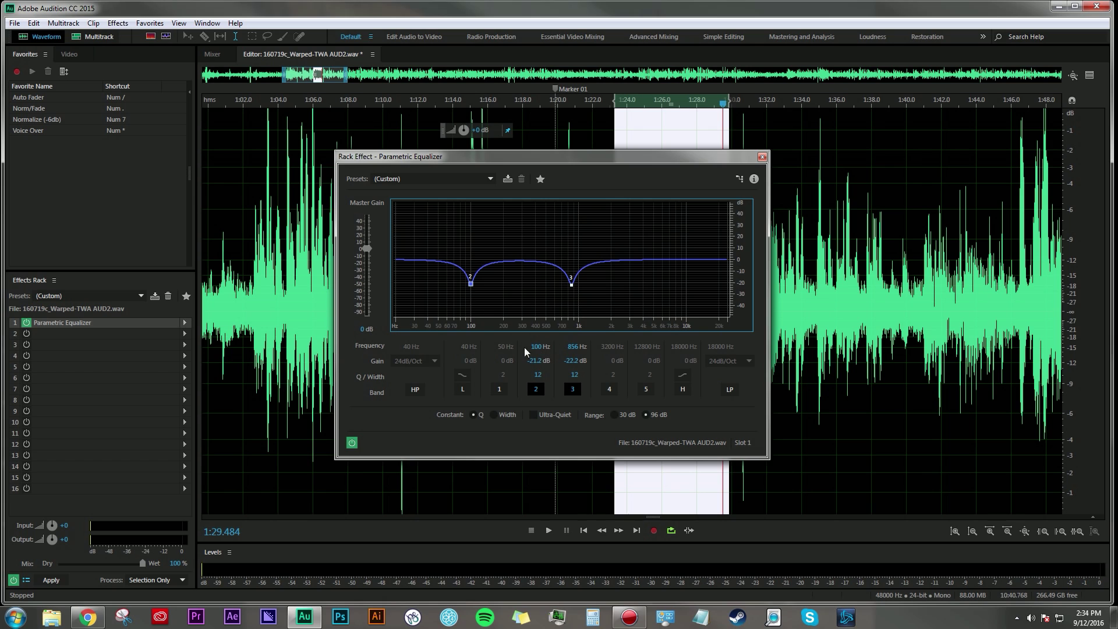
mouse_move(471, 284)
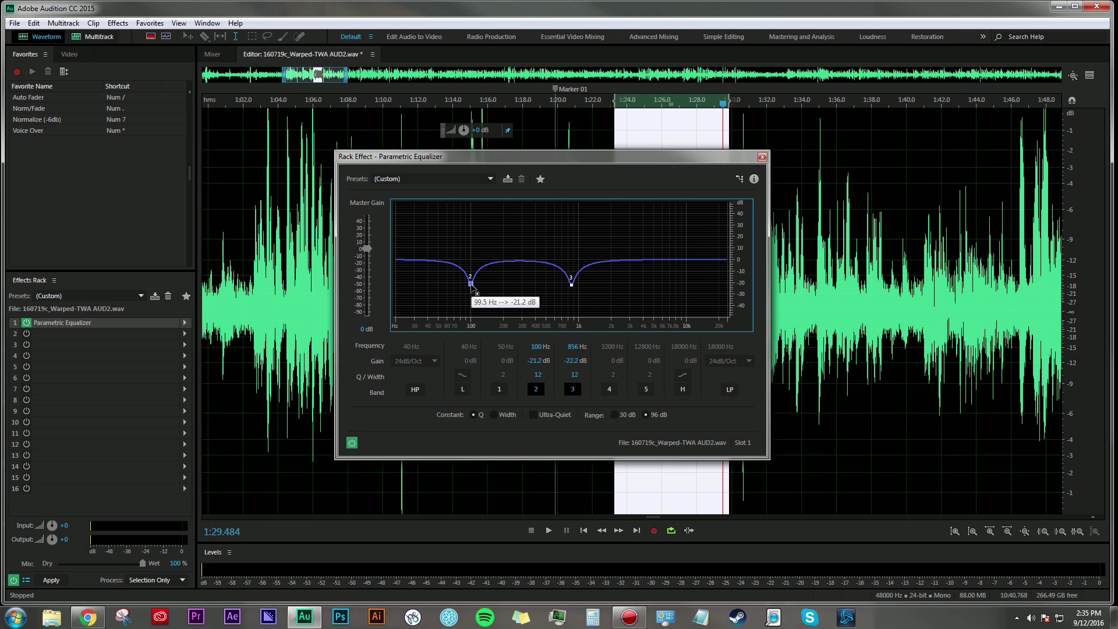